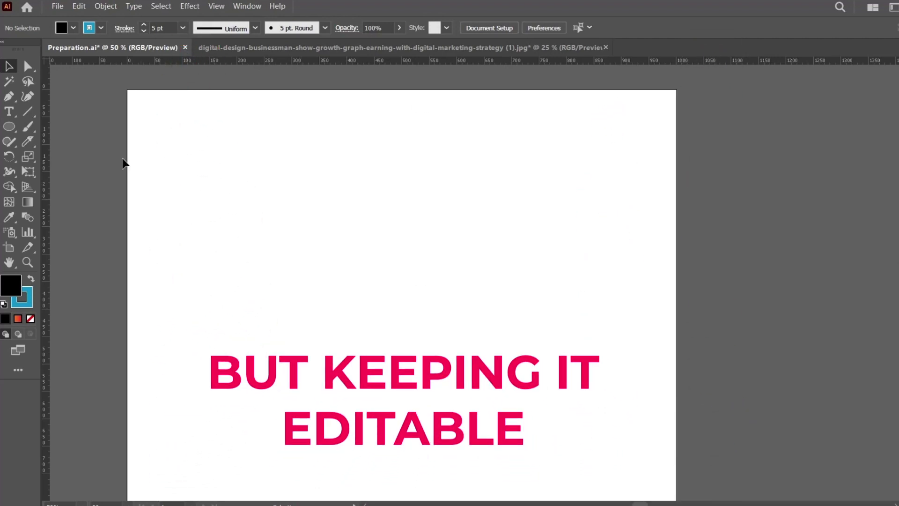
Type the name in capital letters as a new text line near the artboard's top-left.
{"action": "key", "text": "Caps_Lock"}
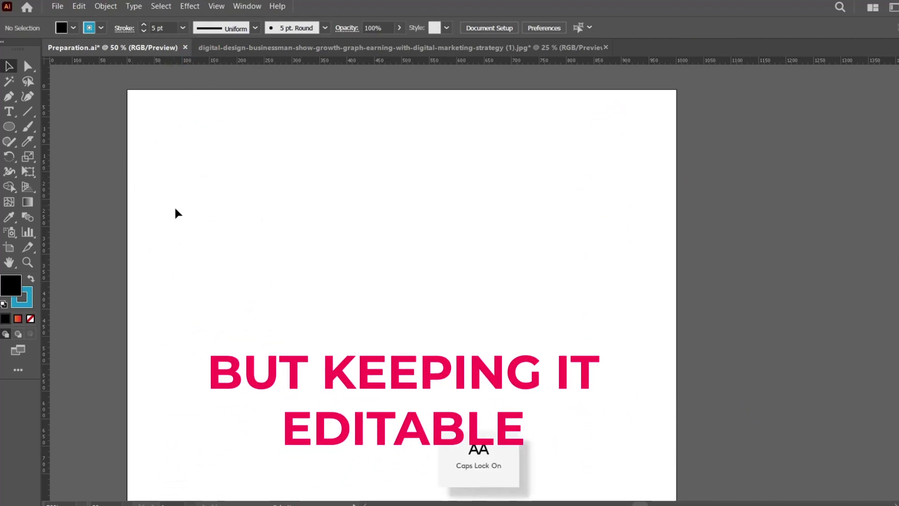
{"action": "key", "text": "t"}
{"action": "left_click", "coordinate": [245, 208]}
{"action": "type", "text": "SAAD AHMED"}
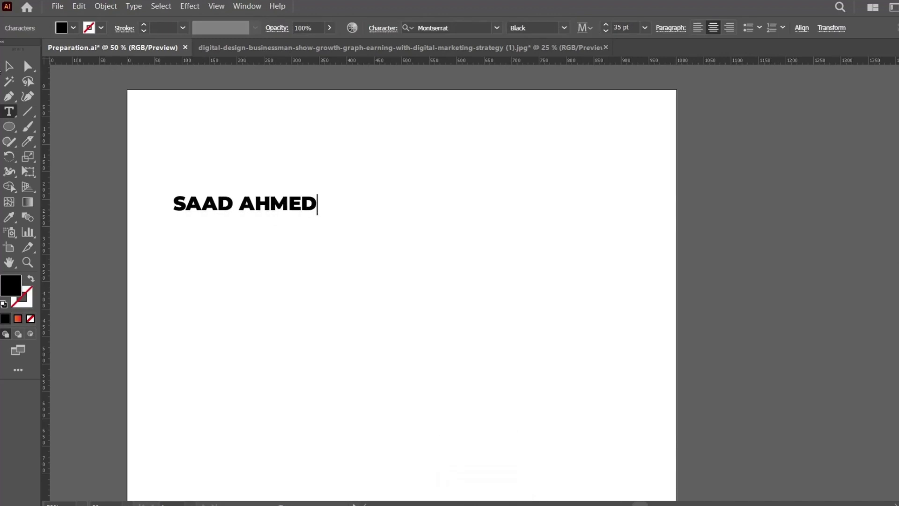
Scale the name text to about 101 pt, move it near the top, and duplicate it below.
{"action": "key", "text": "Escape"}
{"action": "left_click_drag", "start_coordinate": [317, 215], "coordinate": [590, 369]}
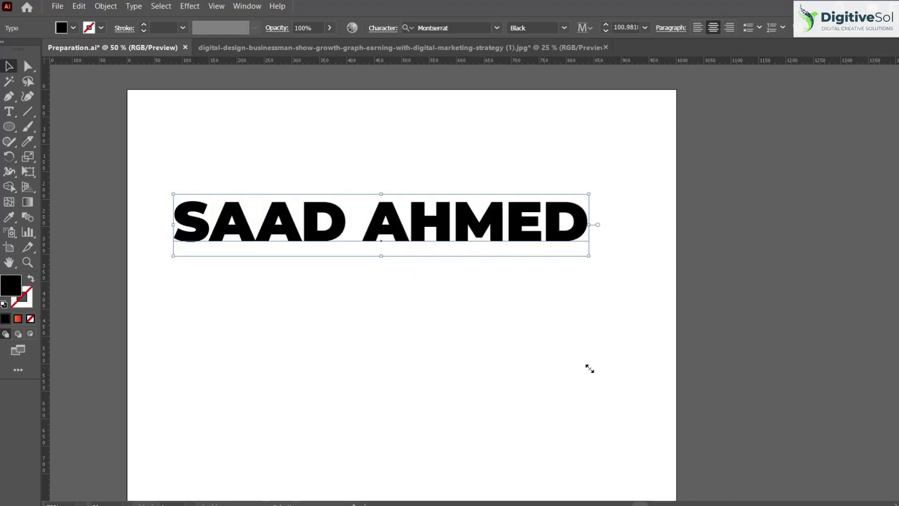
{"action": "left_click_drag", "start_coordinate": [485, 220], "coordinate": [511, 190]}
{"action": "left_click", "coordinate": [519, 259]}
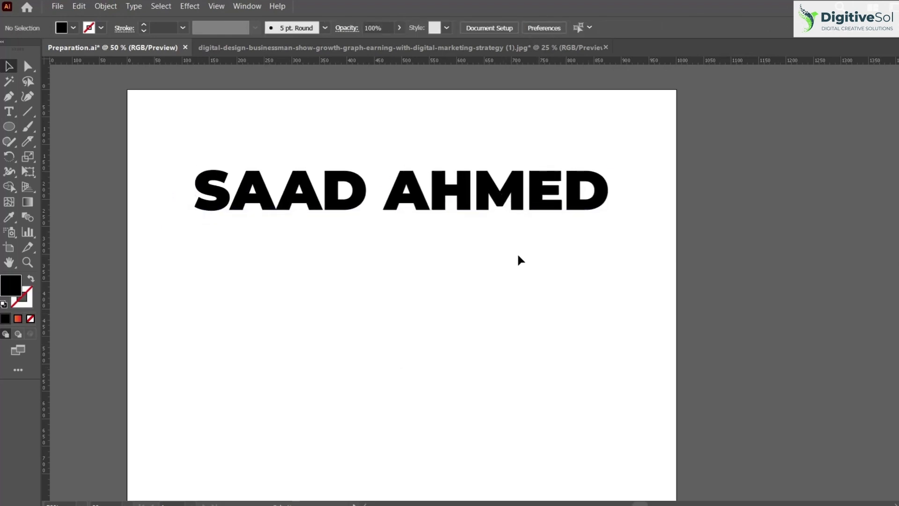
{"action": "left_click", "coordinate": [493, 186]}
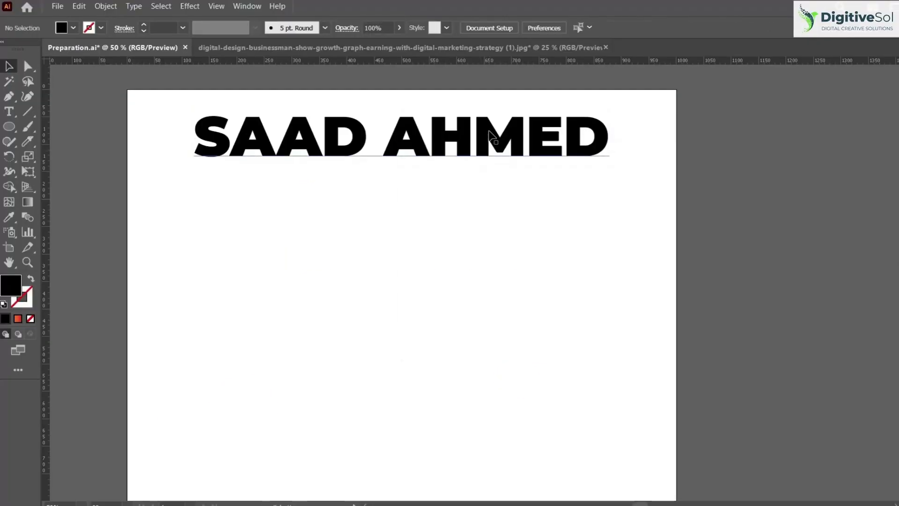
{"action": "left_click_drag", "start_coordinate": [492, 137], "coordinate": [493, 253]}
Convert the lower copy of the name to outlines.
{"action": "left_click", "coordinate": [501, 344]}
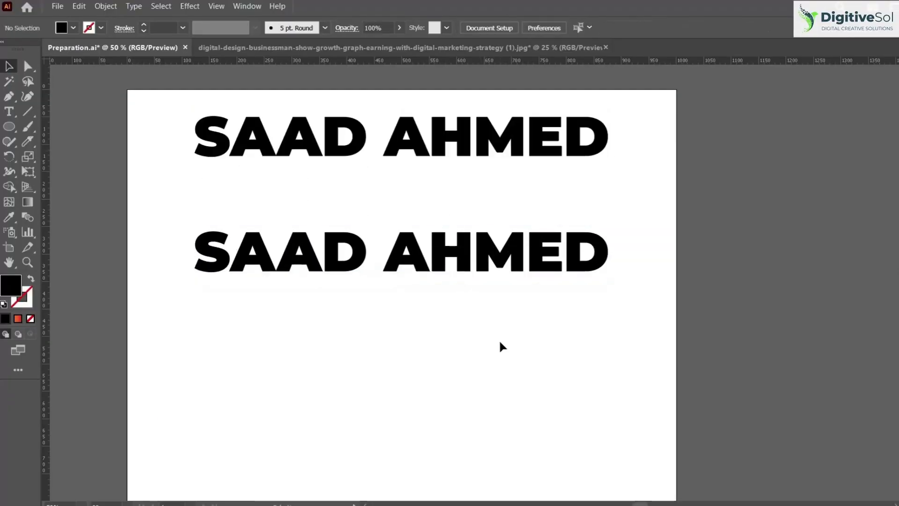
{"action": "left_click", "coordinate": [457, 253]}
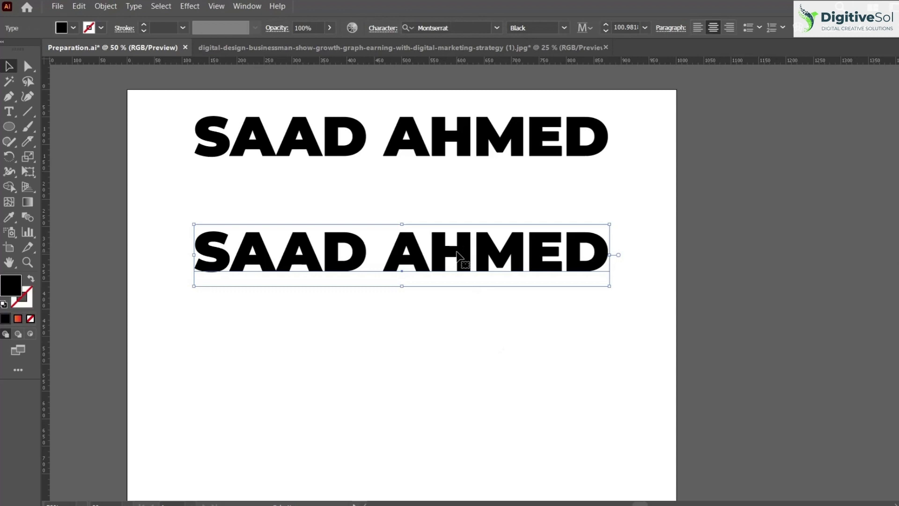
{"action": "right_click", "coordinate": [457, 255]}
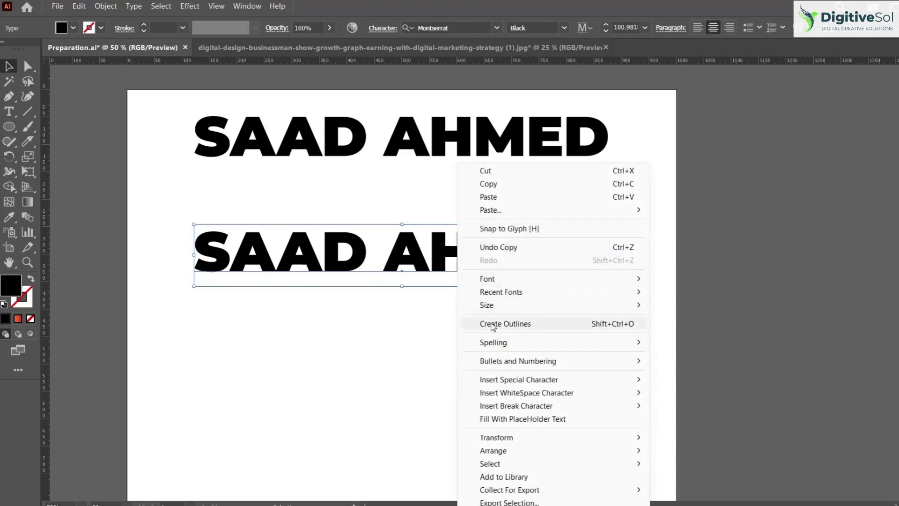
{"action": "left_click", "coordinate": [493, 326]}
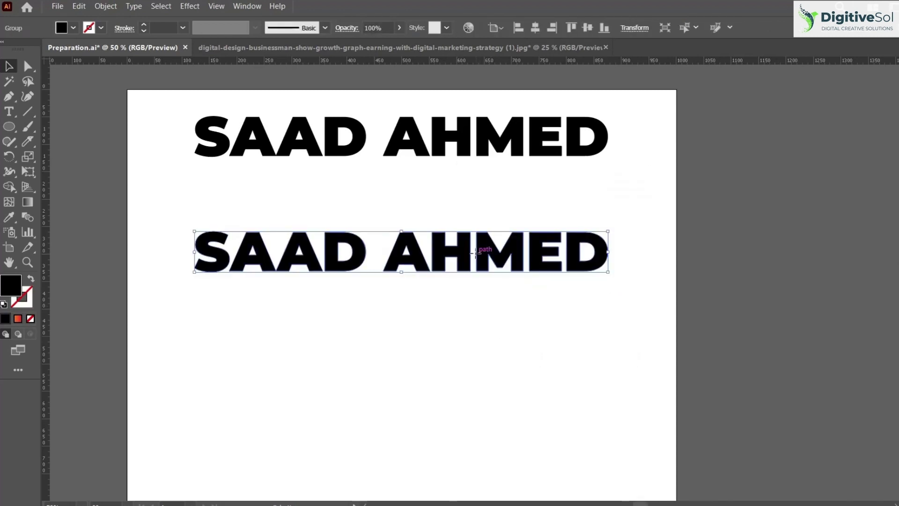
Fill the outlined copy with an orange-to-red gradient at a 90° angle.
{"action": "left_click", "coordinate": [249, 6]}
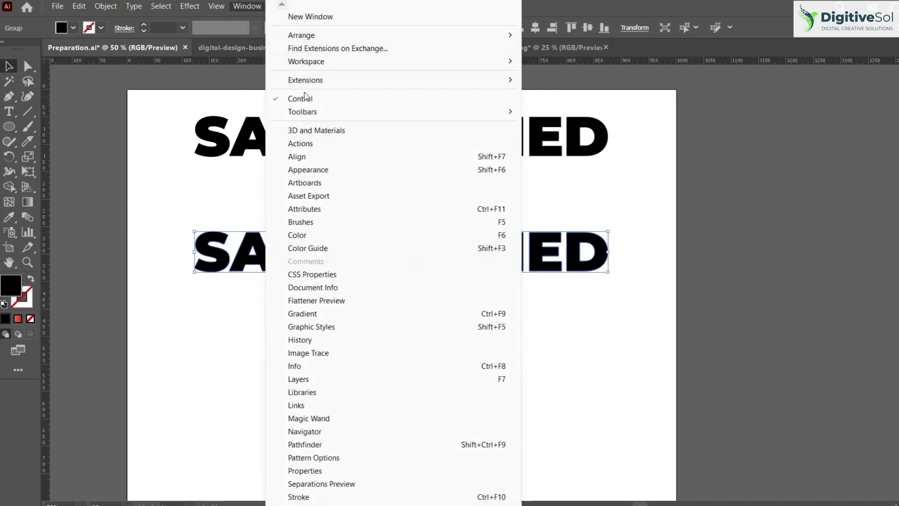
{"action": "left_click", "coordinate": [359, 314]}
{"action": "left_click", "coordinate": [616, 399]}
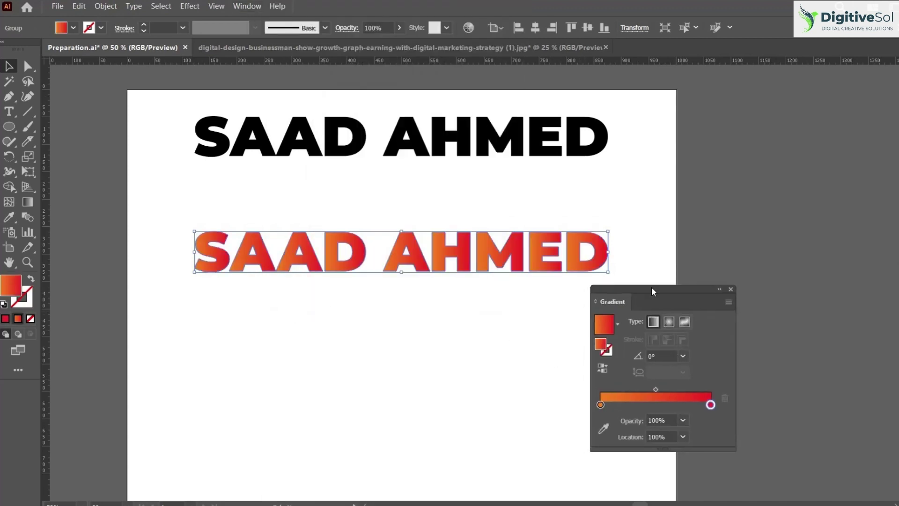
{"action": "left_click_drag", "start_coordinate": [652, 291], "coordinate": [743, 172]}
{"action": "left_click", "coordinate": [738, 239]}
{"action": "type", "text": "90"}
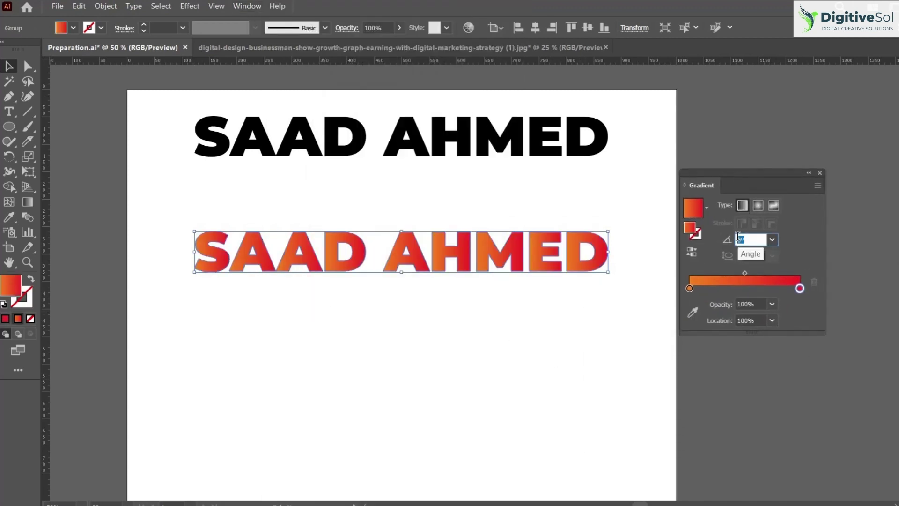
{"action": "key", "text": "Return"}
{"action": "left_click", "coordinate": [503, 326]}
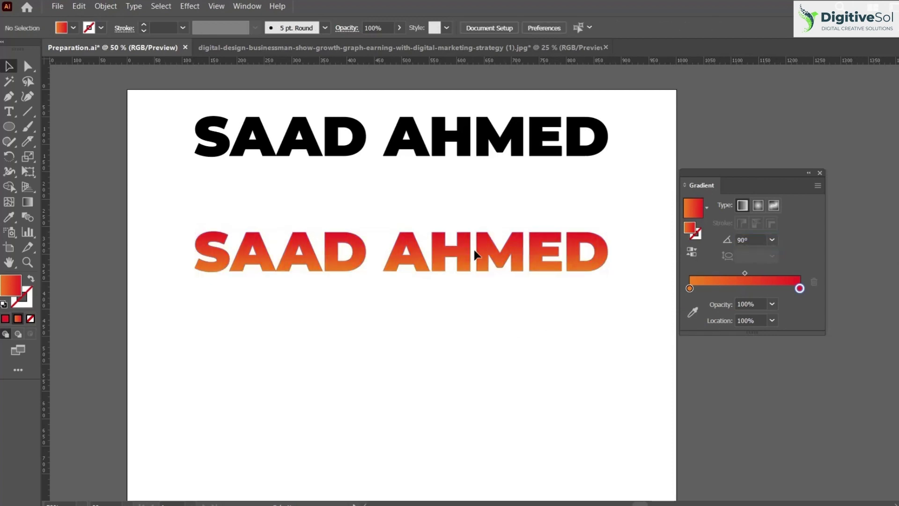
{"action": "left_click", "coordinate": [487, 252]}
{"action": "left_click_drag", "start_coordinate": [708, 172], "coordinate": [751, 133]}
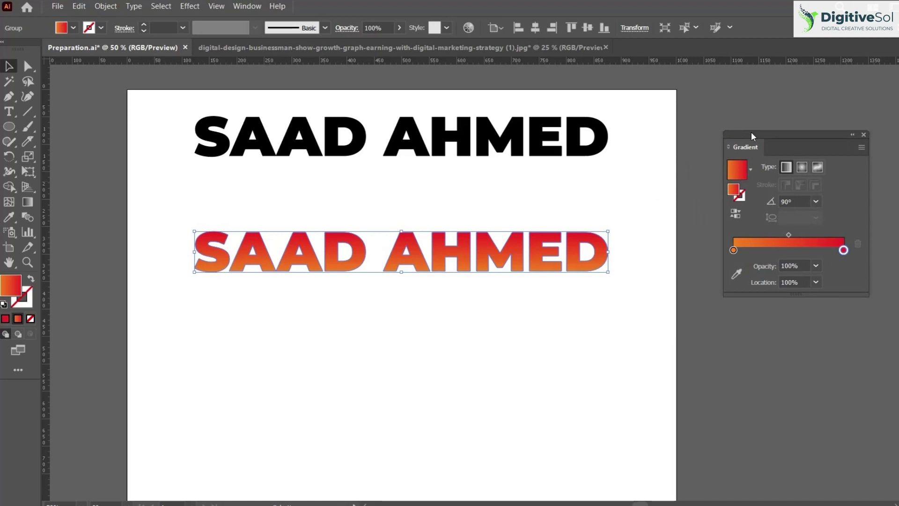
{"action": "left_click", "coordinate": [412, 322]}
Move the gradient copy up under the black title and add a new fill to the third copy.
{"action": "left_click", "coordinate": [398, 234]}
{"action": "left_click_drag", "start_coordinate": [453, 270], "coordinate": [459, 212]}
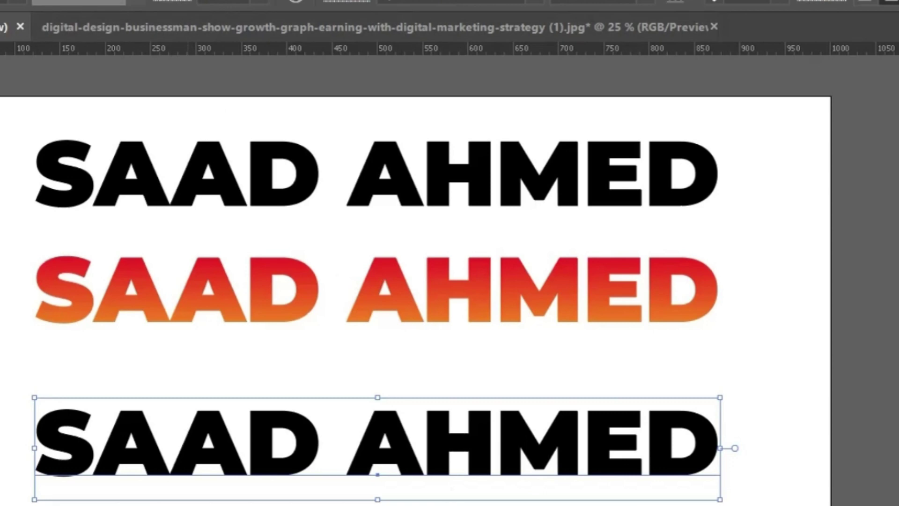
{"action": "left_click", "coordinate": [237, 228]}
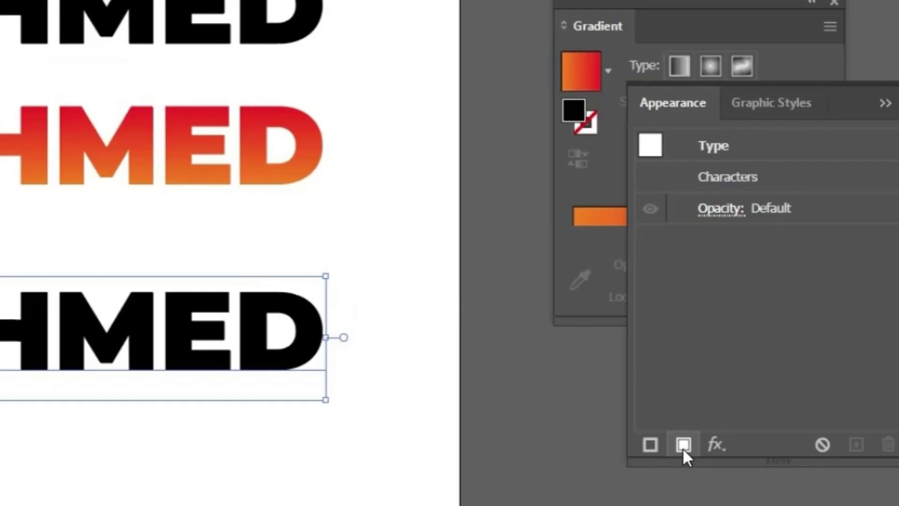
{"action": "left_click", "coordinate": [684, 444]}
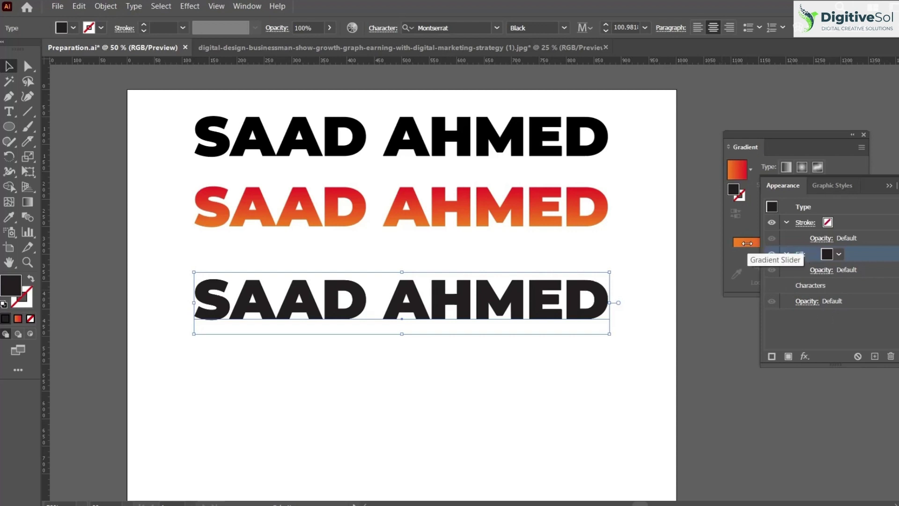
{"action": "left_click", "coordinate": [740, 227]}
Apply the orange-red gradient to the third copy's new fill at a 90° angle.
{"action": "left_click", "coordinate": [755, 248]}
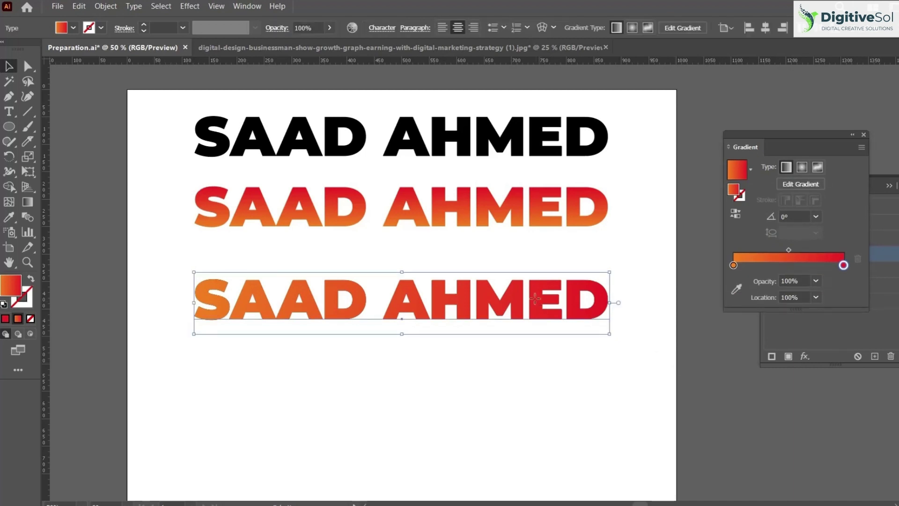
{"action": "left_click", "coordinate": [781, 216]}
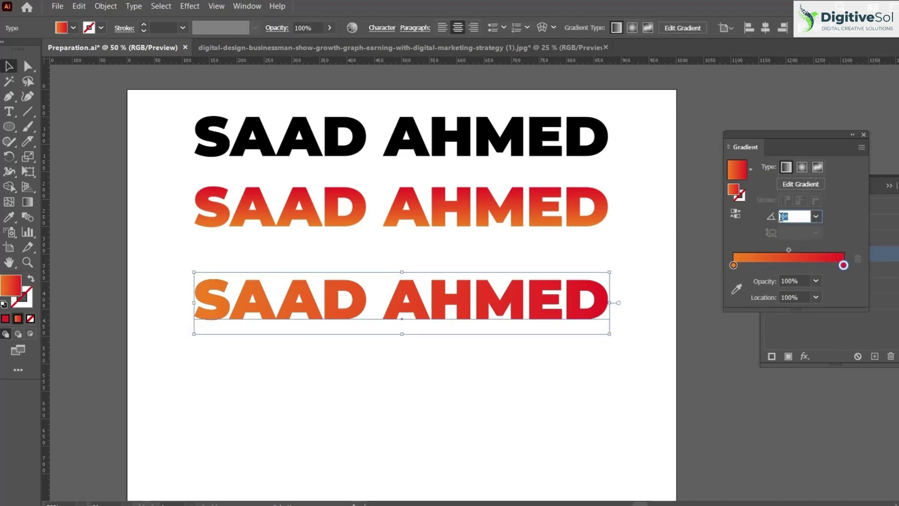
{"action": "type", "text": "90"}
{"action": "key", "text": "Return"}
Select the editable copy and the outlined gradient line together.
{"action": "left_click", "coordinate": [538, 367]}
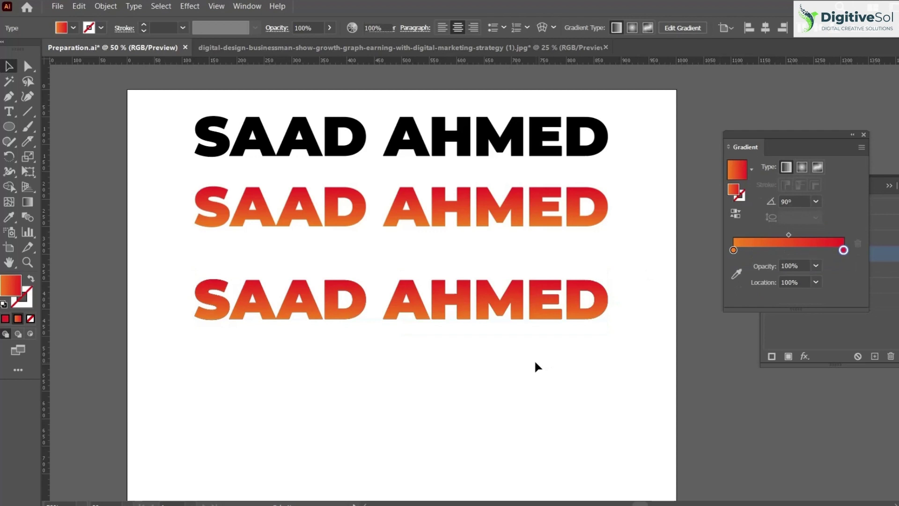
{"action": "left_click", "coordinate": [509, 313]}
{"action": "left_click", "coordinate": [507, 217]}
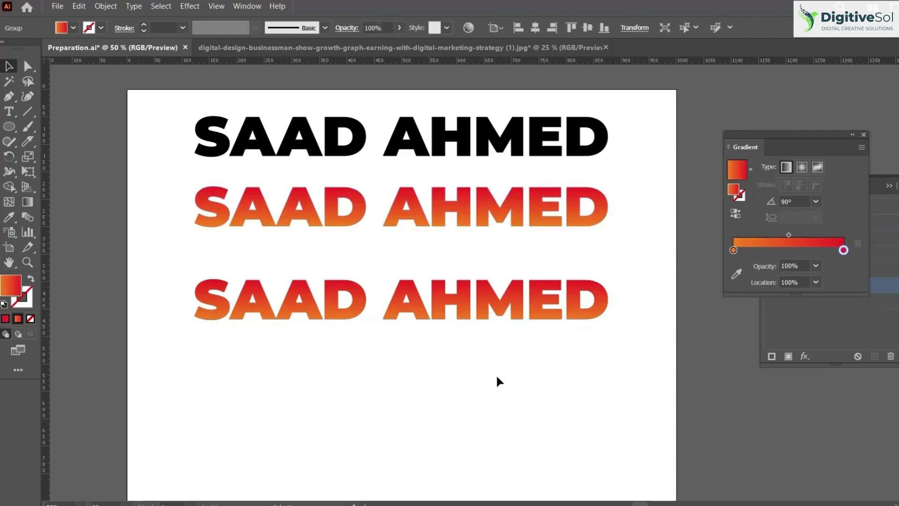
{"action": "left_click_drag", "start_coordinate": [496, 373], "coordinate": [410, 219]}
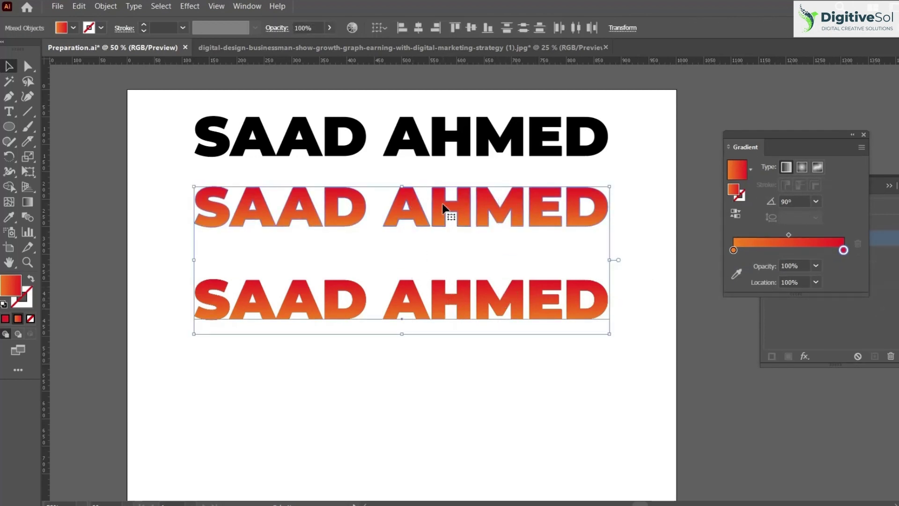
{"action": "left_click", "coordinate": [436, 328]}
Retype the editable gradient line to read 'EDITABLE LAYER'.
{"action": "left_click", "coordinate": [435, 299]}
{"action": "key", "text": "t"}
{"action": "triple_click", "coordinate": [434, 293]}
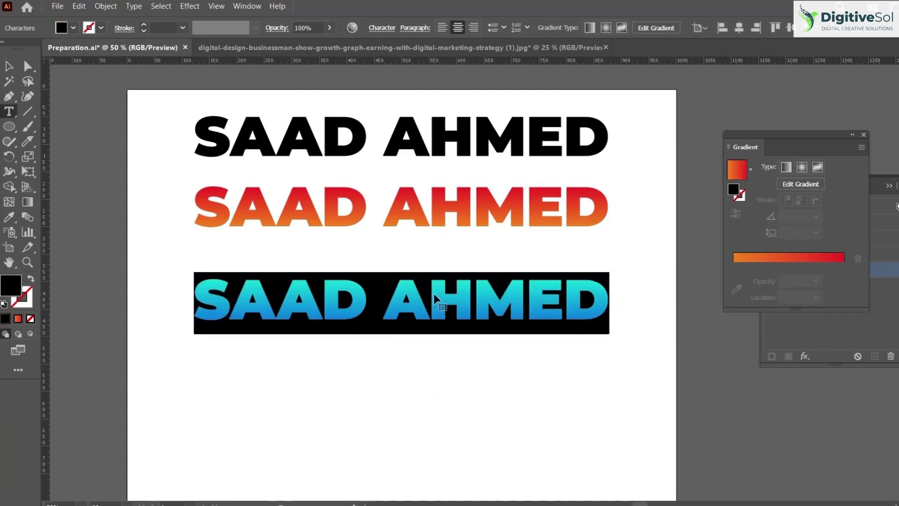
{"action": "type", "text": "EDITABLE "}
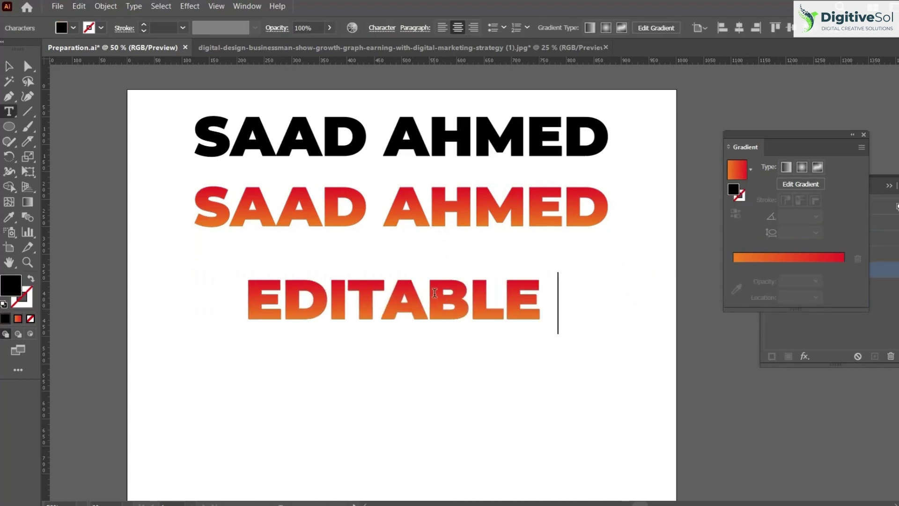
{"action": "type", "text": "LAYER"}
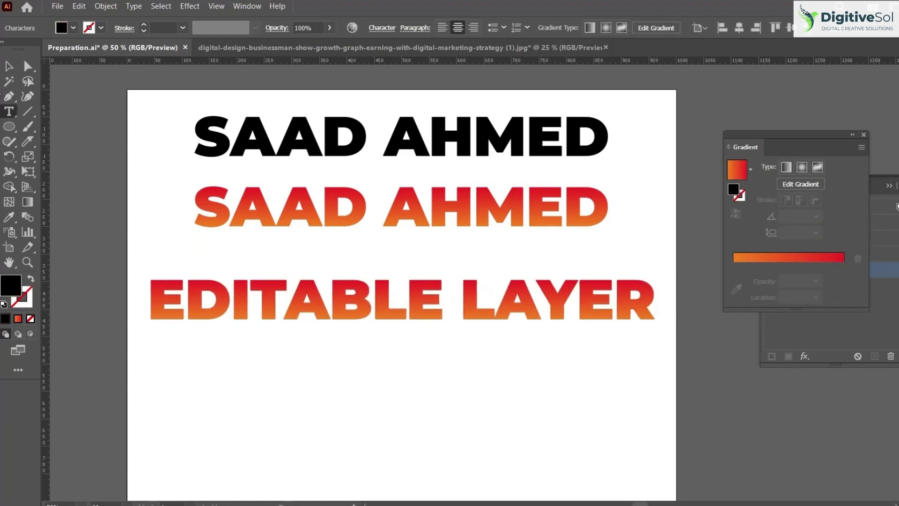
{"action": "key", "text": "Escape"}
Nudge EDITABLE LAYER up, then move all three lines higher on the artboard.
{"action": "left_click", "coordinate": [258, 363]}
{"action": "left_click_drag", "start_coordinate": [315, 305], "coordinate": [314, 287]}
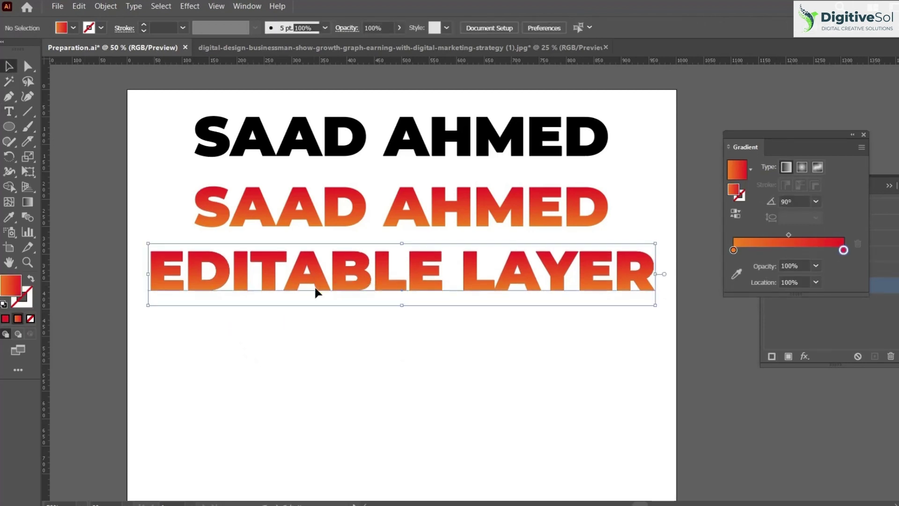
{"action": "key", "text": "ctrl+a"}
{"action": "left_click_drag", "start_coordinate": [390, 303], "coordinate": [421, 227]}
{"action": "left_click", "coordinate": [419, 296]}
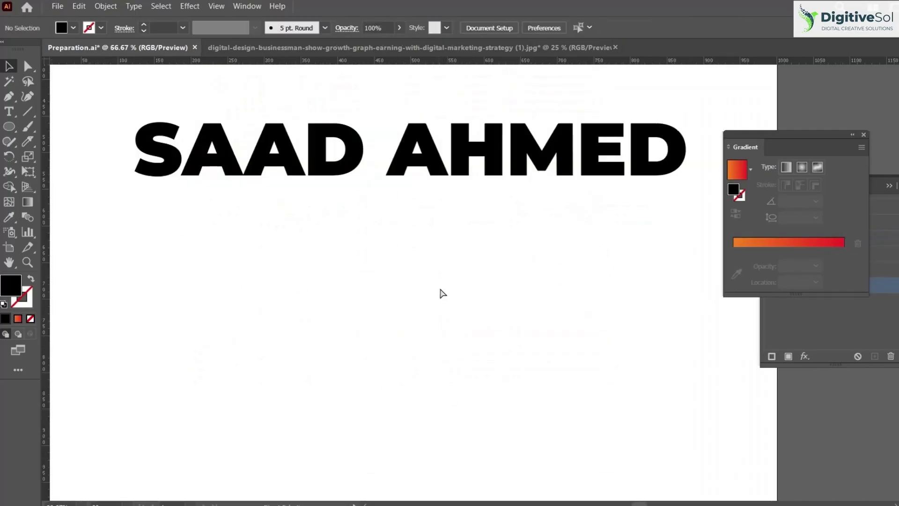
Give the name text a white fill and a black stroke.
{"action": "left_click_drag", "start_coordinate": [375, 304], "coordinate": [398, 283]}
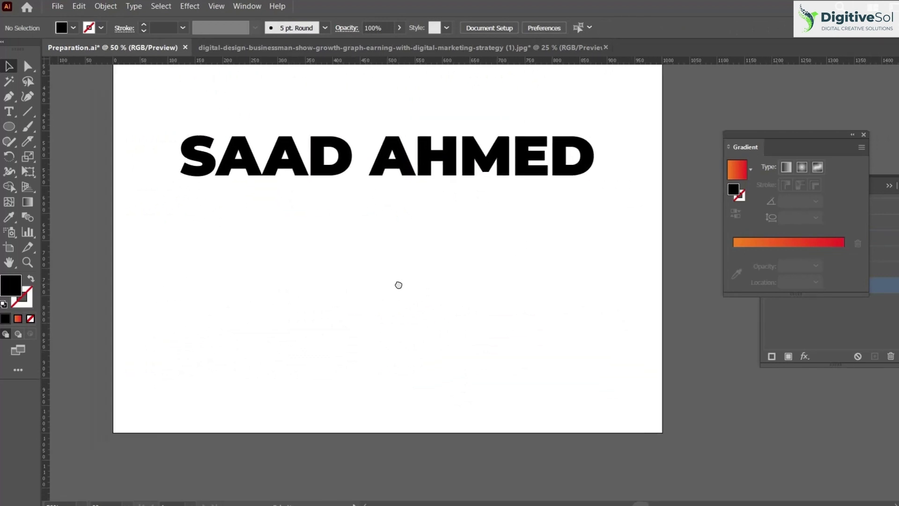
{"action": "left_click", "coordinate": [345, 162]}
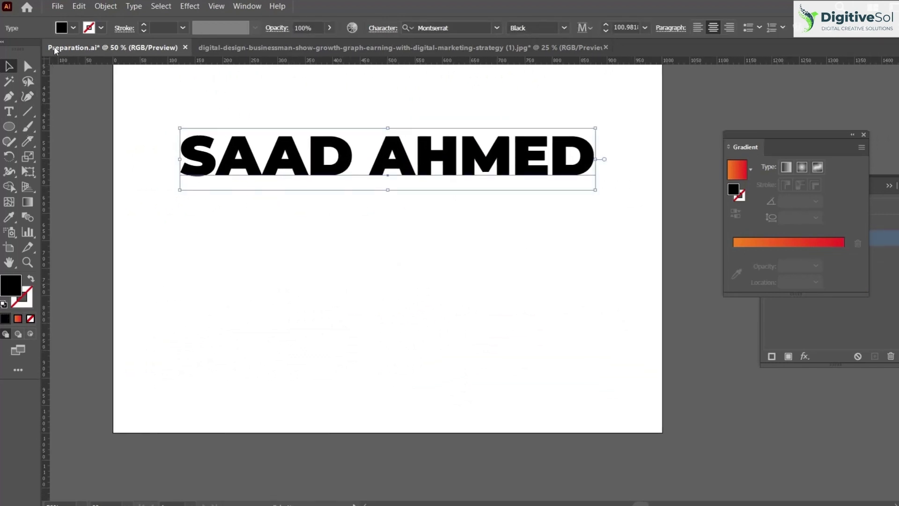
{"action": "left_click", "coordinate": [73, 28]}
{"action": "left_click", "coordinate": [23, 49]}
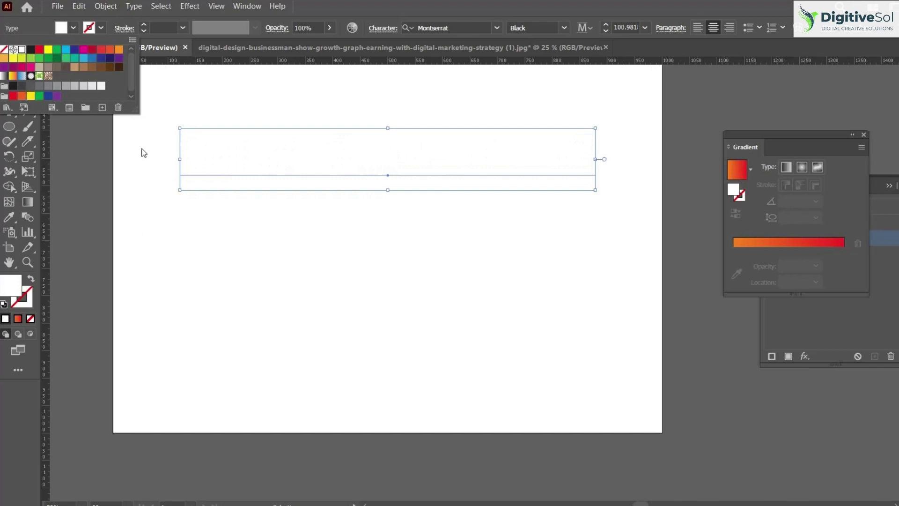
{"action": "left_click", "coordinate": [100, 28]}
{"action": "left_click", "coordinate": [31, 50]}
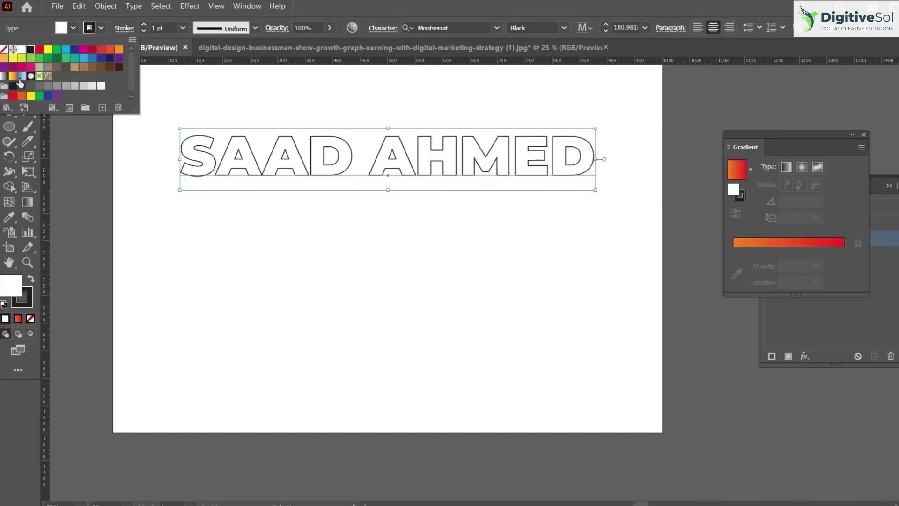
{"action": "left_click", "coordinate": [144, 24]}
Raise the name text's stroke weight to 4 pt.
{"action": "left_click", "coordinate": [144, 24]}
{"action": "left_click", "coordinate": [144, 24]}
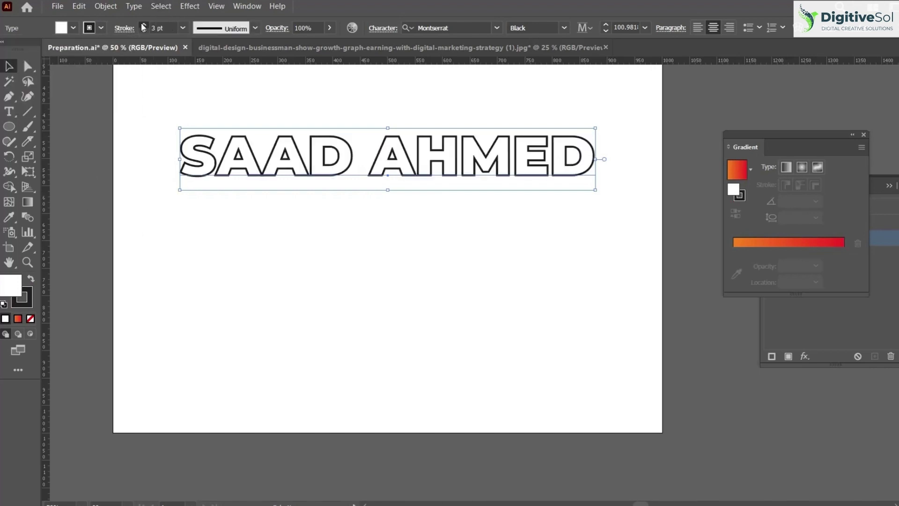
{"action": "left_click", "coordinate": [144, 24]}
{"action": "left_click", "coordinate": [291, 238]}
{"action": "left_click_drag", "start_coordinate": [281, 209], "coordinate": [604, 147]}
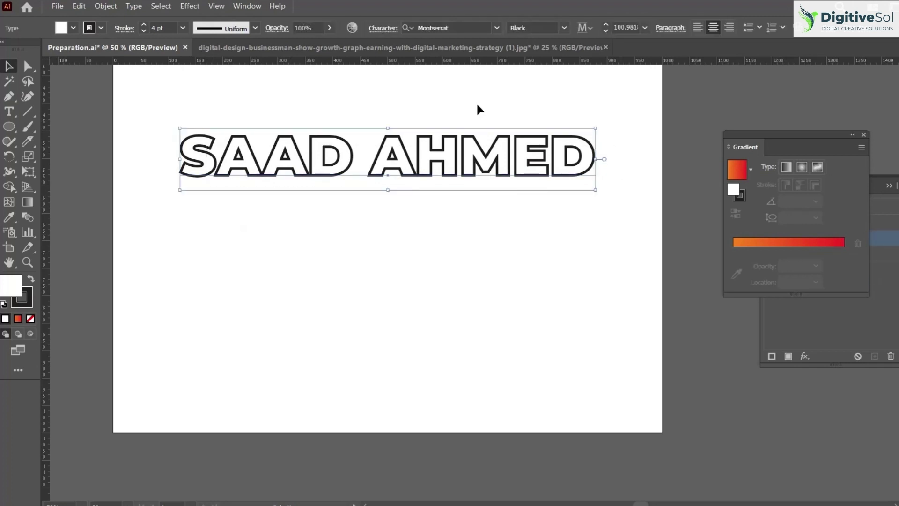
{"action": "left_click", "coordinate": [186, 7]}
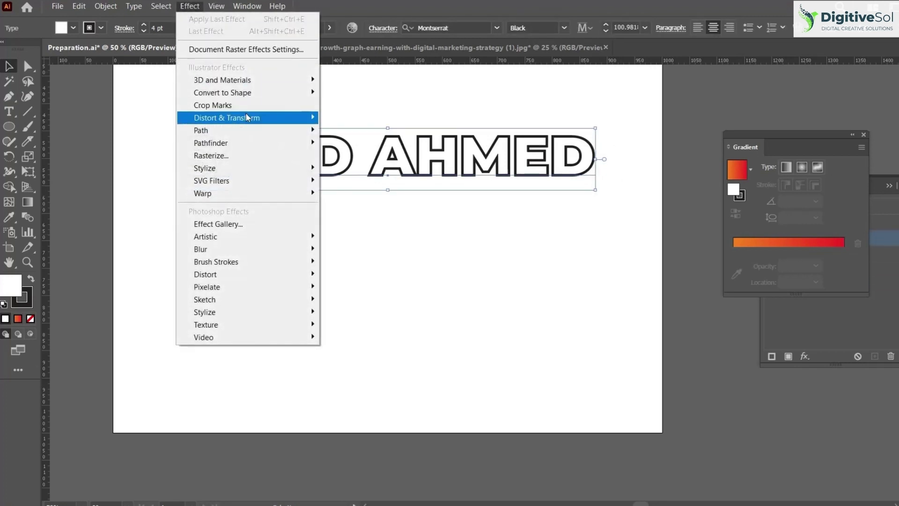
Open the Distort & Transform > Transform effect dialog for the name text and move it aside.
{"action": "mouse_move", "coordinate": [236, 118]}
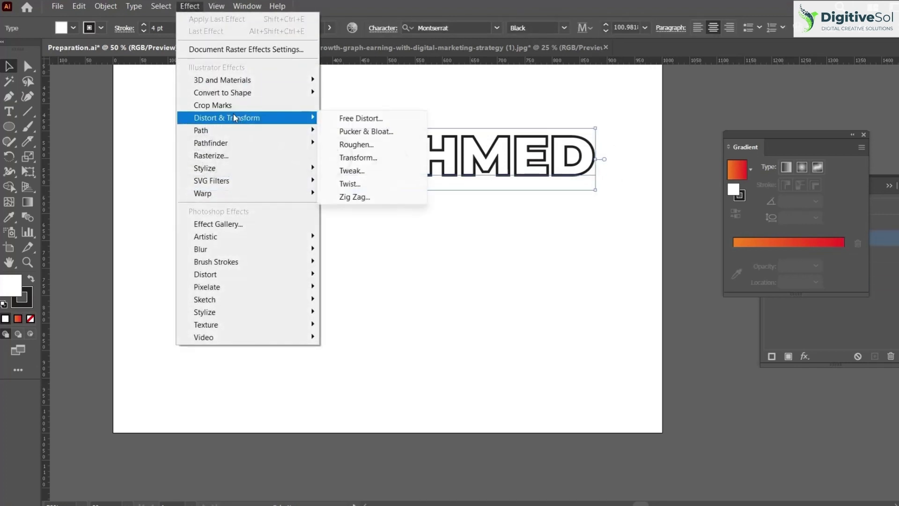
{"action": "left_click", "coordinate": [365, 159]}
{"action": "left_click_drag", "start_coordinate": [585, 48], "coordinate": [694, 50]}
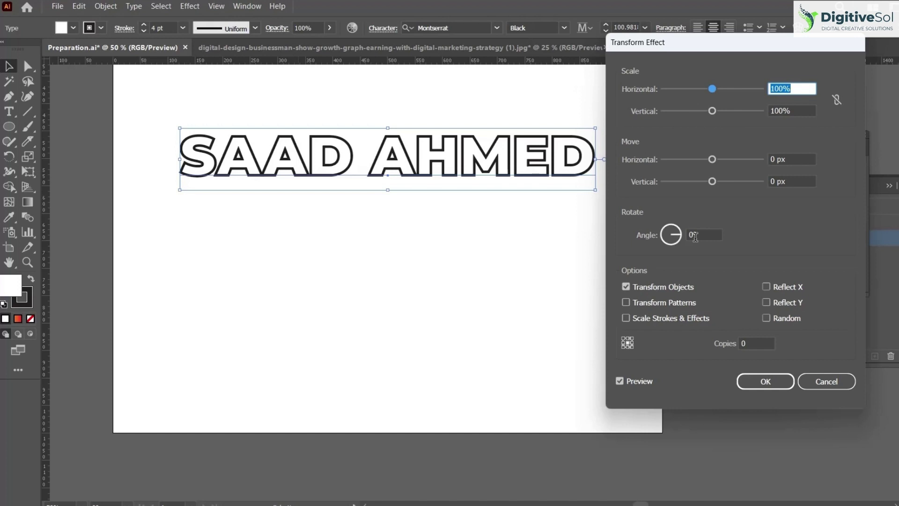
Apply the Transform effect with 1 px horizontal and vertical moves and 150 copies.
{"action": "double_click", "coordinate": [774, 158]}
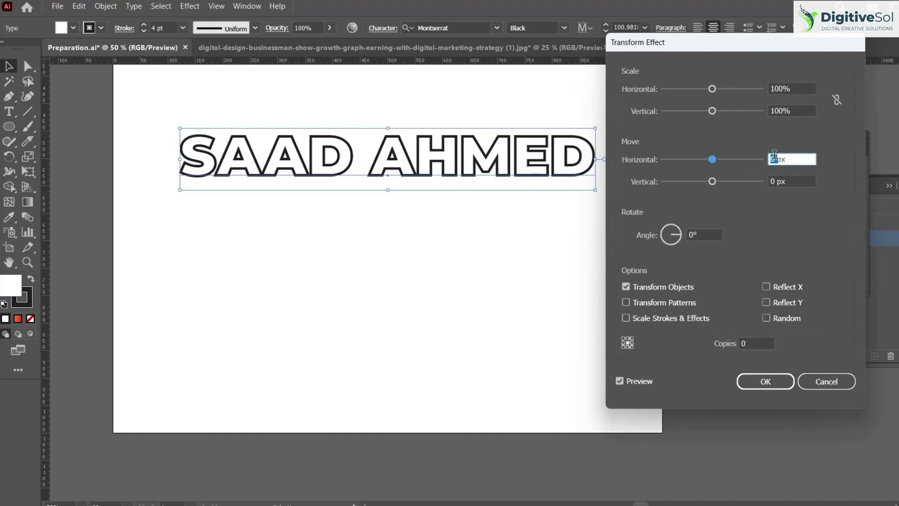
{"action": "type", "text": "1"}
{"action": "key", "text": "Tab"}
{"action": "type", "text": "1"}
{"action": "key", "text": "Tab"}
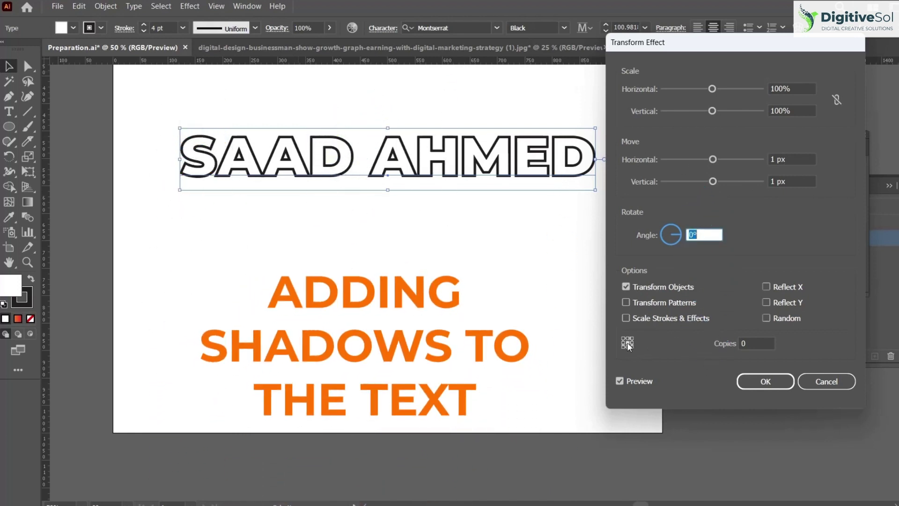
{"action": "left_click", "coordinate": [752, 341]}
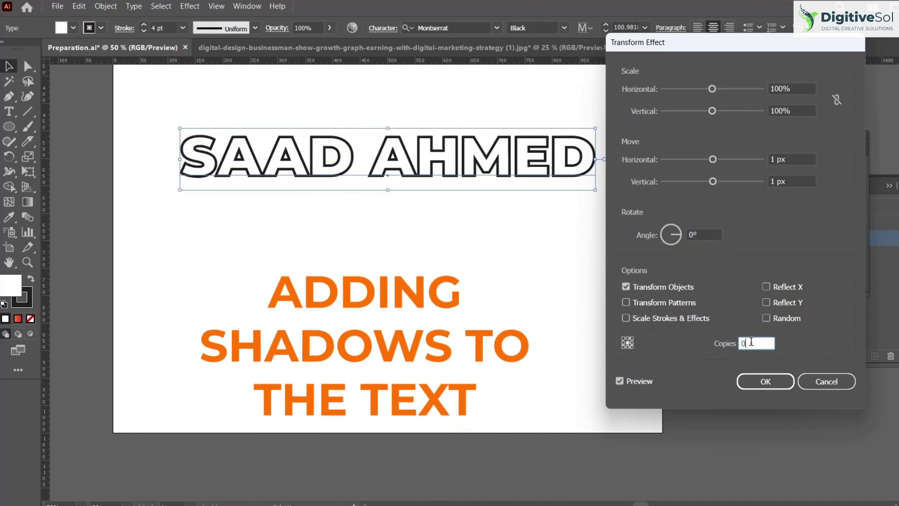
{"action": "key", "text": "Up"}
{"action": "key", "text": "Up"}
{"action": "key", "text": "Up"}
{"action": "key", "text": "Up"}
{"action": "key", "text": "Up"}
{"action": "key", "text": "Up"}
{"action": "key", "text": "Up"}
{"action": "key", "text": "Up"}
{"action": "key", "text": "Up"}
{"action": "key", "text": "Up"}
{"action": "key", "text": "Up"}
{"action": "key", "text": "Up"}
{"action": "key", "text": "Up"}
{"action": "key", "text": "Up"}
{"action": "key", "text": "Up"}
{"action": "key", "text": "Up"}
{"action": "key", "text": "Up"}
{"action": "key", "text": "Up"}
{"action": "key", "text": "Up"}
{"action": "key", "text": "Up"}
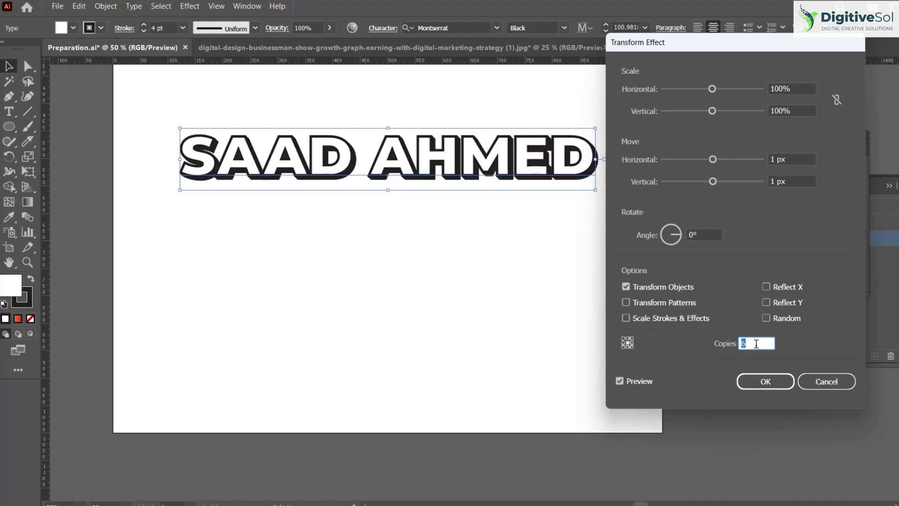
{"action": "key", "text": "Up"}
{"action": "key", "text": "Up"}
{"action": "key", "text": "Up"}
{"action": "key", "text": "Up"}
{"action": "key", "text": "Up"}
{"action": "key", "text": "Up"}
{"action": "key", "text": "Up"}
{"action": "key", "text": "Up"}
{"action": "key", "text": "Up"}
{"action": "key", "text": "Up"}
{"action": "key", "text": "Up"}
{"action": "key", "text": "Up"}
{"action": "key", "text": "Up"}
{"action": "key", "text": "Up"}
{"action": "key", "text": "Up"}
{"action": "key", "text": "Up"}
{"action": "key", "text": "Up"}
{"action": "key", "text": "Up"}
{"action": "key", "text": "Up"}
{"action": "key", "text": "Up"}
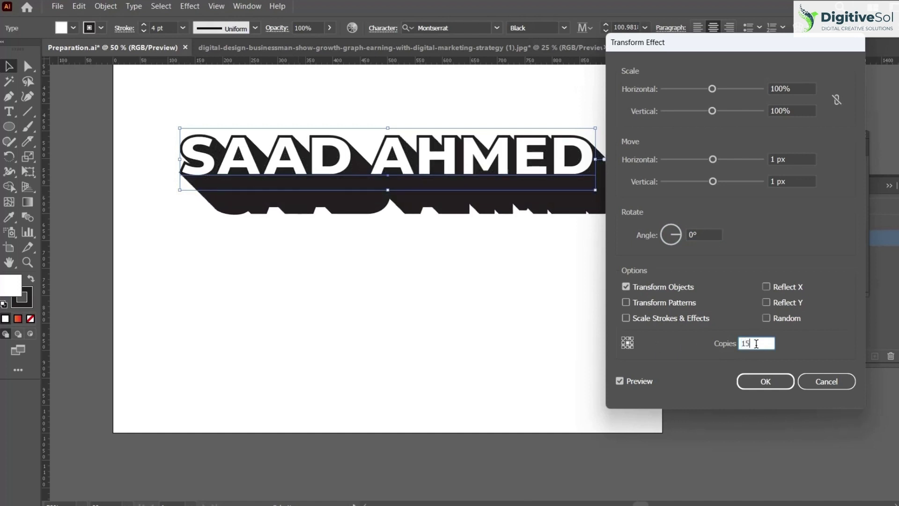
{"action": "type", "text": "150"}
{"action": "key", "text": "Return"}
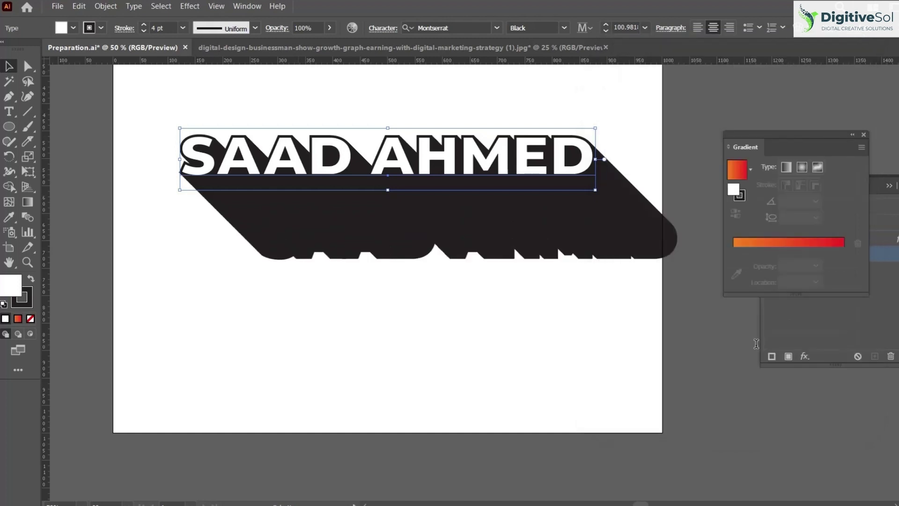
{"action": "left_click", "coordinate": [529, 305]}
Break the name onto two lines and left-align them.
{"action": "left_click", "coordinate": [517, 253]}
{"action": "key", "text": "Return"}
{"action": "left_click", "coordinate": [371, 159]}
{"action": "key", "text": "BackSpace"}
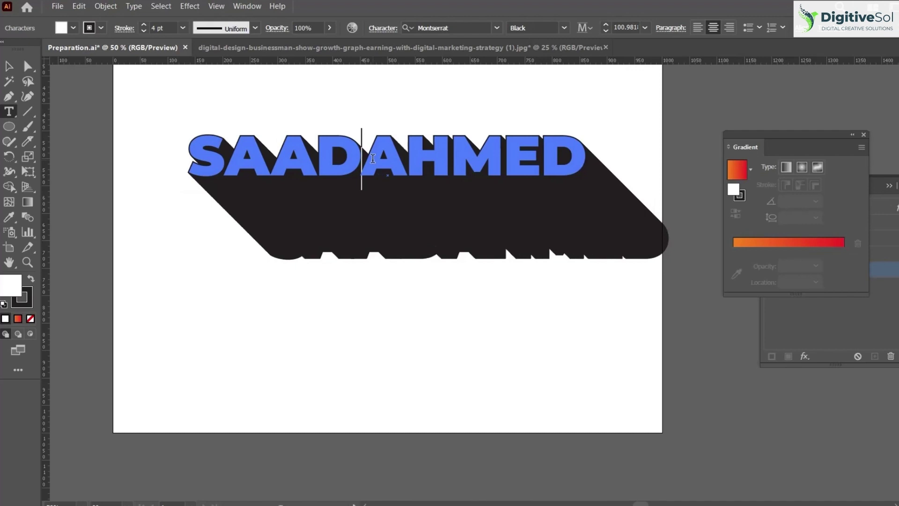
{"action": "key", "text": "Return"}
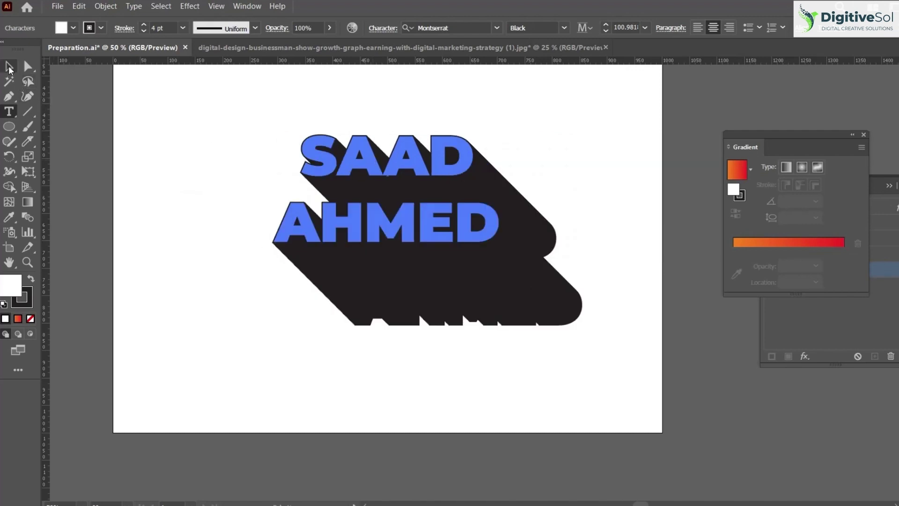
{"action": "key", "text": "ctrl+a"}
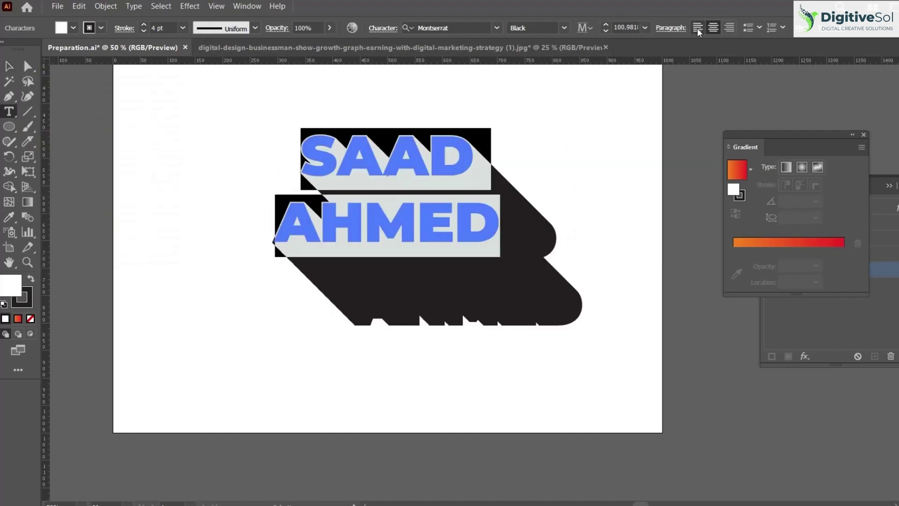
{"action": "left_click", "coordinate": [698, 29]}
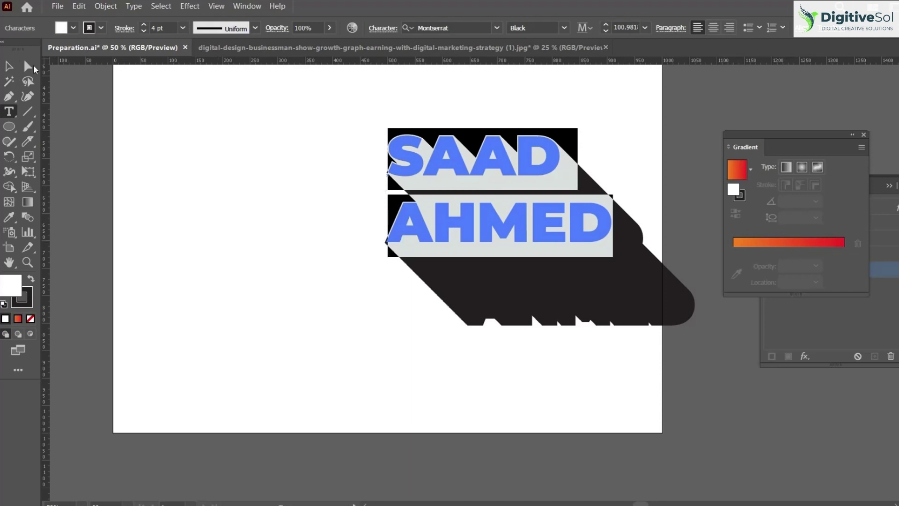
Move the shadowed name block left on the artboard and reselect it.
{"action": "left_click", "coordinate": [8, 66]}
{"action": "left_click_drag", "start_coordinate": [495, 169], "coordinate": [401, 179]}
{"action": "key", "text": "ctrl+shift+a"}
{"action": "left_click", "coordinate": [598, 149]}
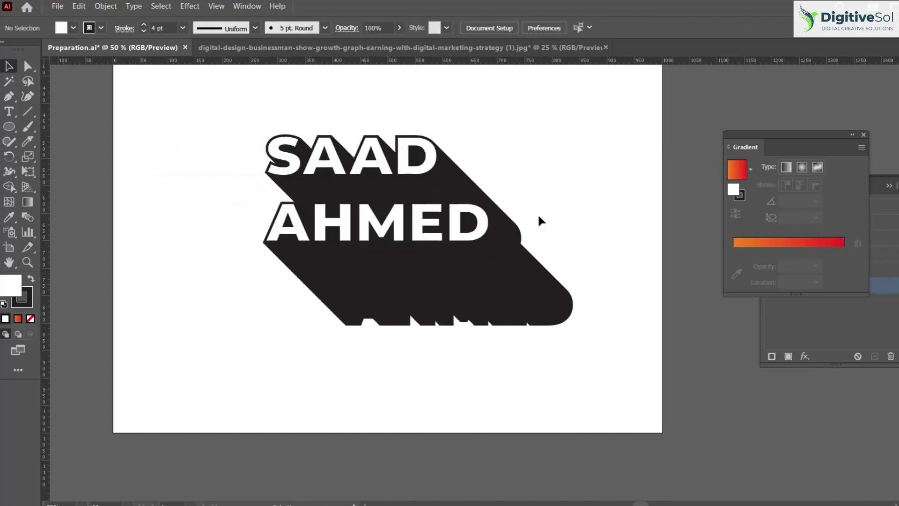
{"action": "left_click", "coordinate": [504, 271]}
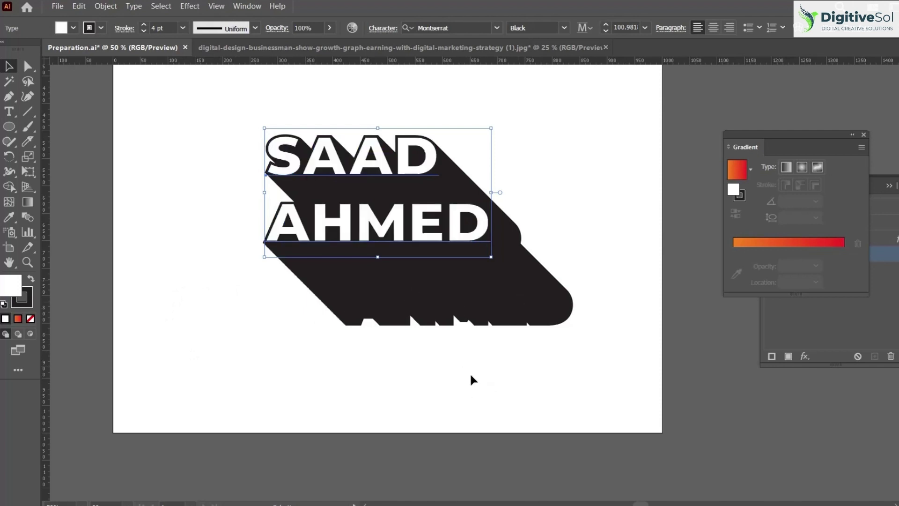
Paste a crimson hex as the stroke colour so the outline and long shadow turn crimson.
{"action": "left_click", "coordinate": [29, 296]}
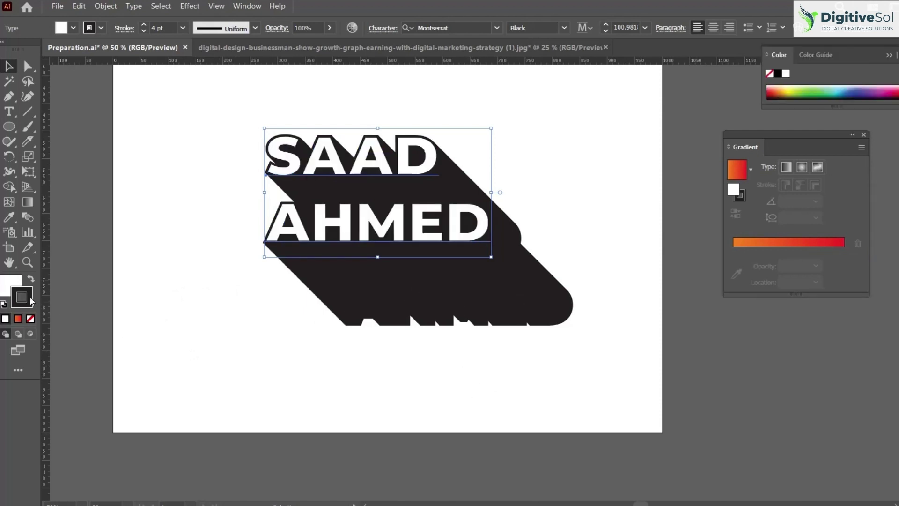
{"action": "double_click", "coordinate": [29, 297]}
{"action": "type", "text": "C8004F"}
{"action": "left_click", "coordinate": [620, 181]}
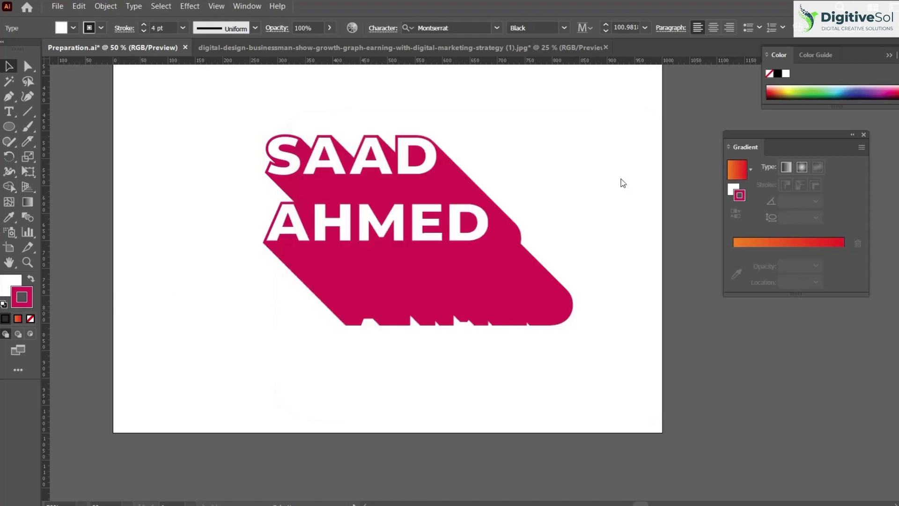
{"action": "left_click", "coordinate": [626, 169]}
{"action": "left_click", "coordinate": [388, 223]}
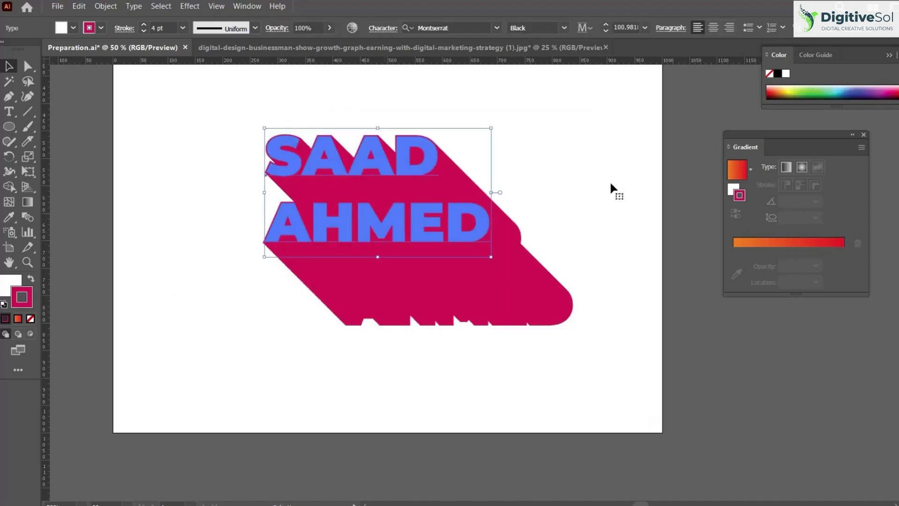
{"action": "left_click", "coordinate": [613, 188]}
{"action": "key", "text": "t"}
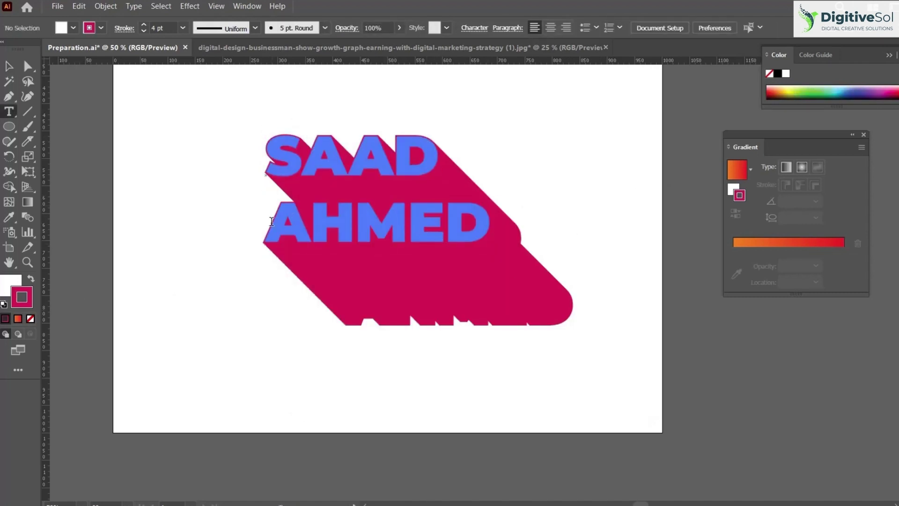
Replace the existing lettering with EDITABLE on the first line and TEXT on the second.
{"action": "left_click", "coordinate": [290, 169]}
{"action": "key", "text": "ctrl+a"}
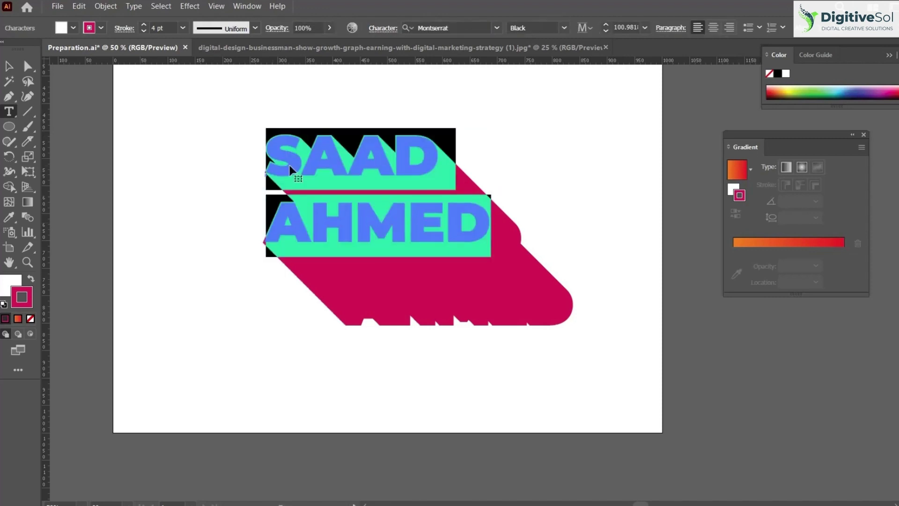
{"action": "type", "text": "EDITABLE"}
{"action": "key", "text": "Return"}
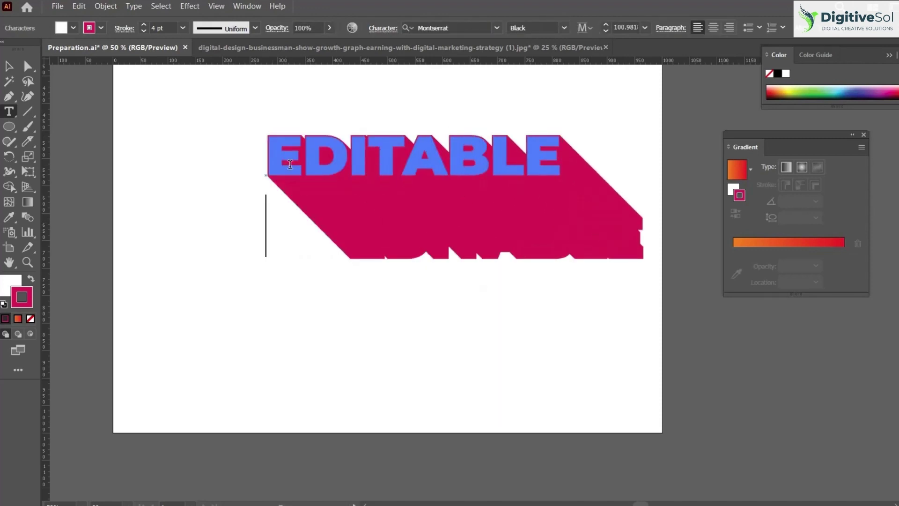
{"action": "type", "text": "TEXT"}
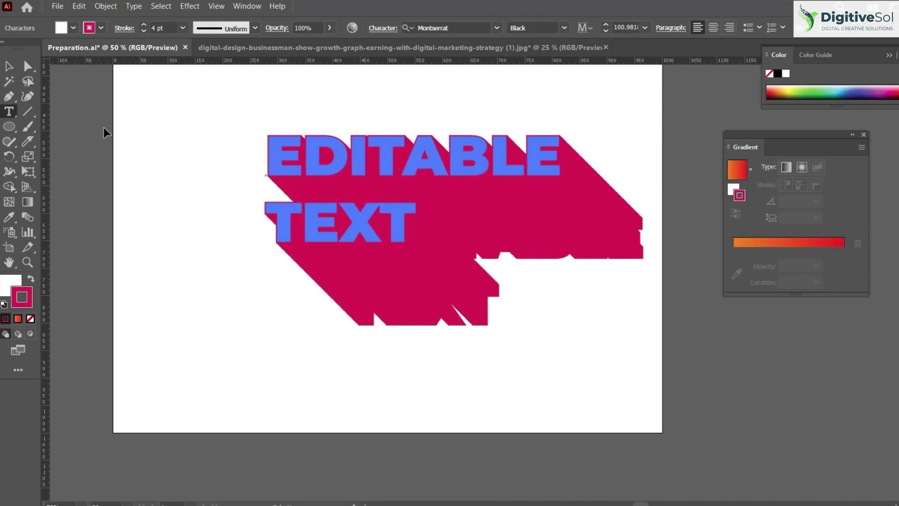
Right-align the two lines and move the EDITABLE TEXT block back onto the artboard.
{"action": "key", "text": "ctrl+a"}
{"action": "left_click", "coordinate": [726, 28]}
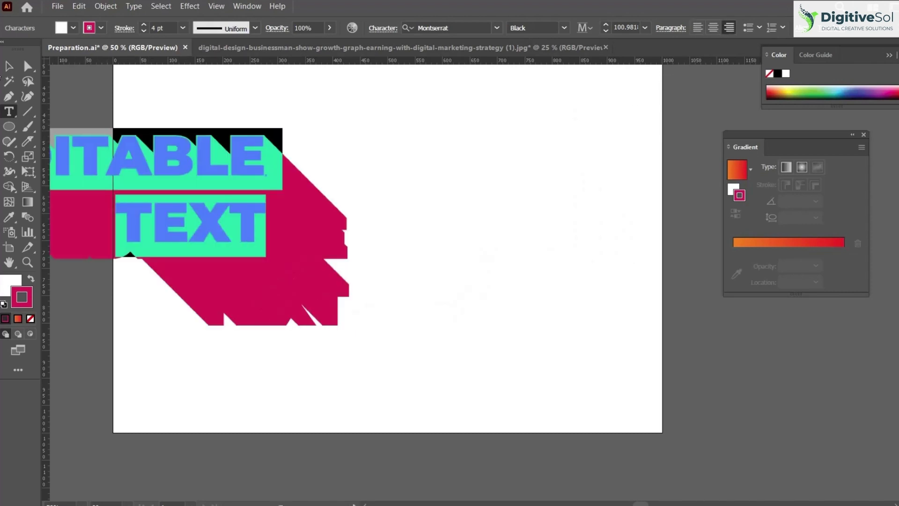
{"action": "key", "text": "Escape"}
{"action": "left_click_drag", "start_coordinate": [135, 176], "coordinate": [404, 184]}
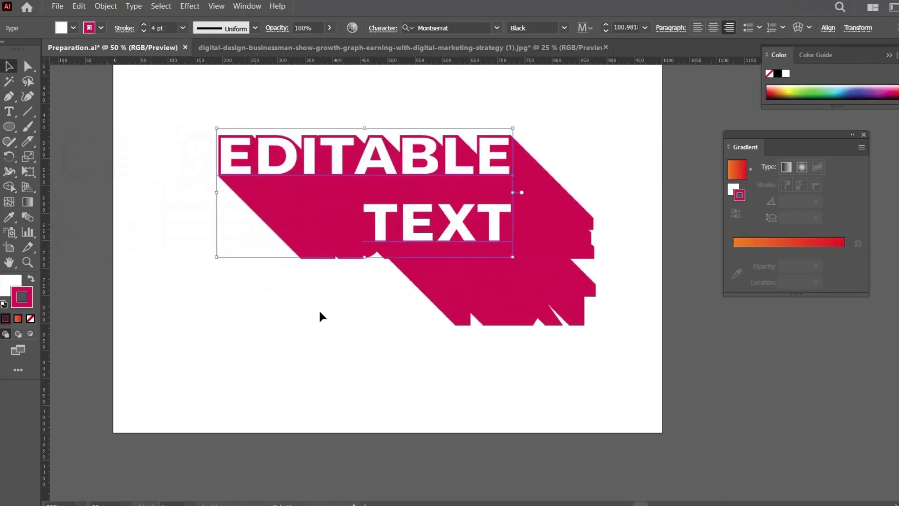
{"action": "left_click", "coordinate": [320, 317]}
Give only the word TEXT a darker maroon stroke (840630), leaving EDITABLE crimson.
{"action": "key", "text": "t"}
{"action": "double_click", "coordinate": [379, 215]}
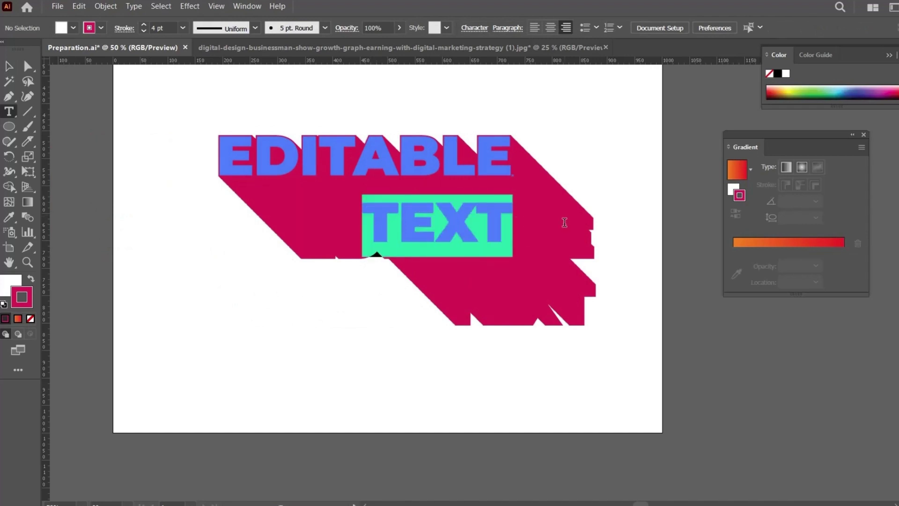
{"action": "double_click", "coordinate": [20, 297]}
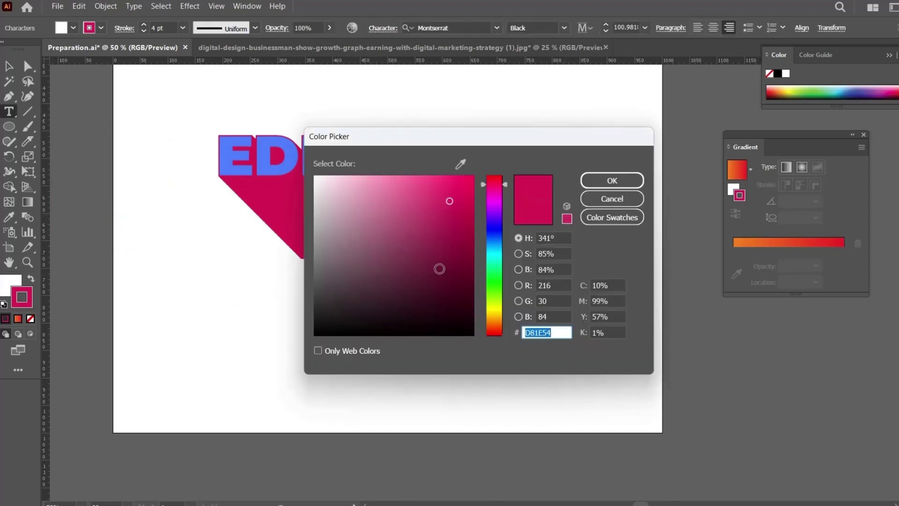
{"action": "left_click", "coordinate": [467, 252]}
{"action": "left_click", "coordinate": [613, 180]}
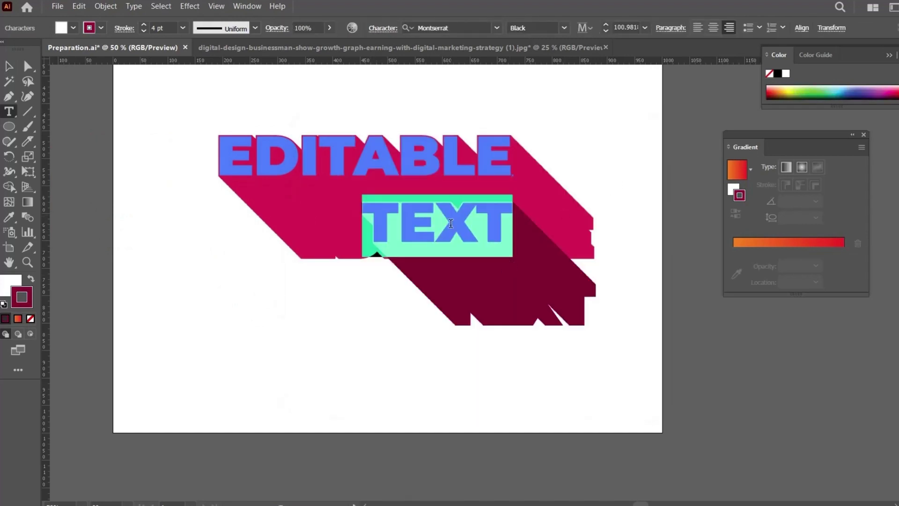
{"action": "left_click", "coordinate": [496, 257]}
{"action": "left_click", "coordinate": [8, 66]}
{"action": "left_click", "coordinate": [327, 361]}
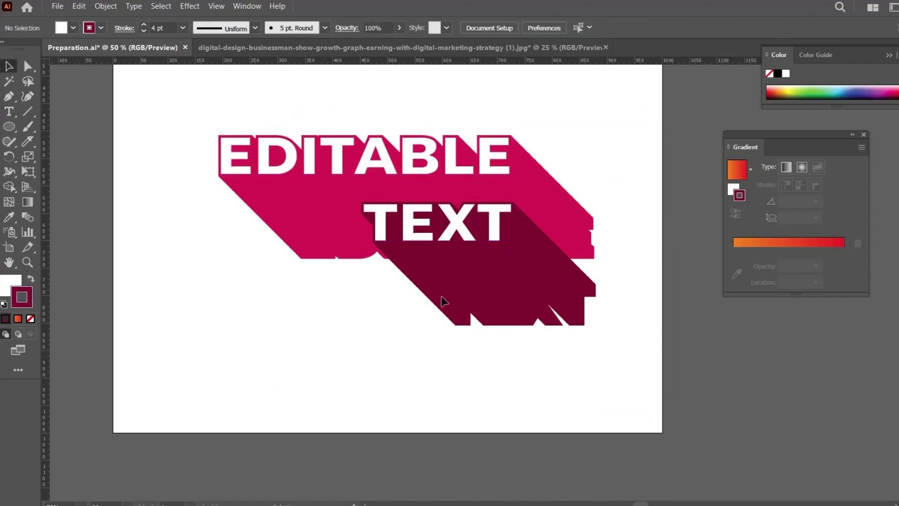